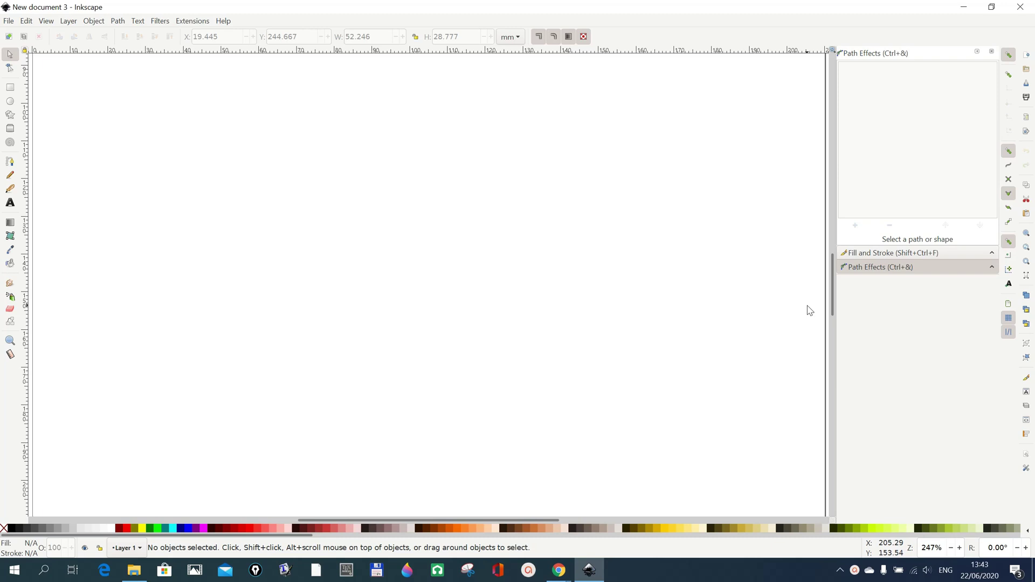
- Import the elephant artwork file animal-1191344.ai into the blank document
left_click(8, 21)
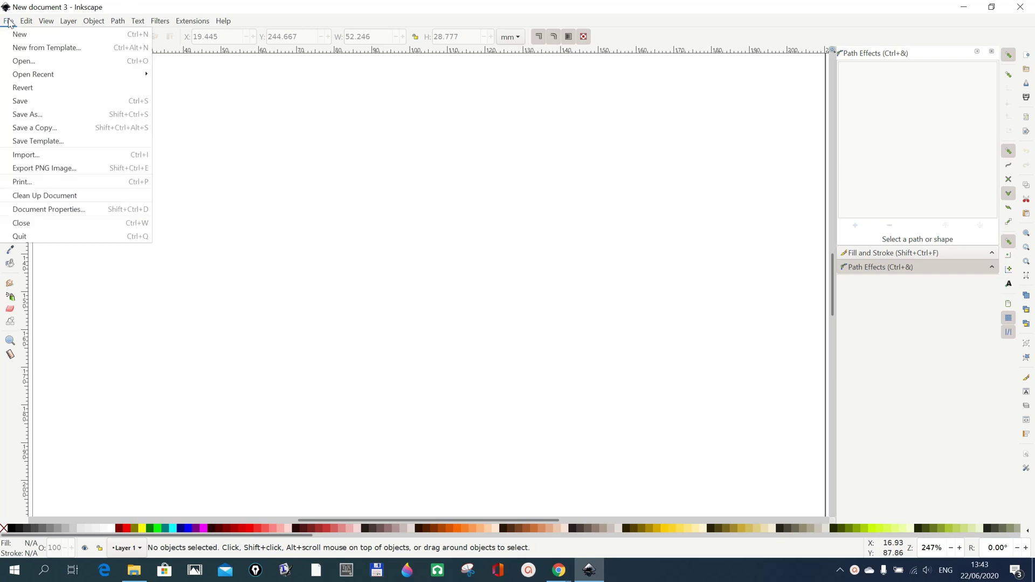
left_click(28, 156)
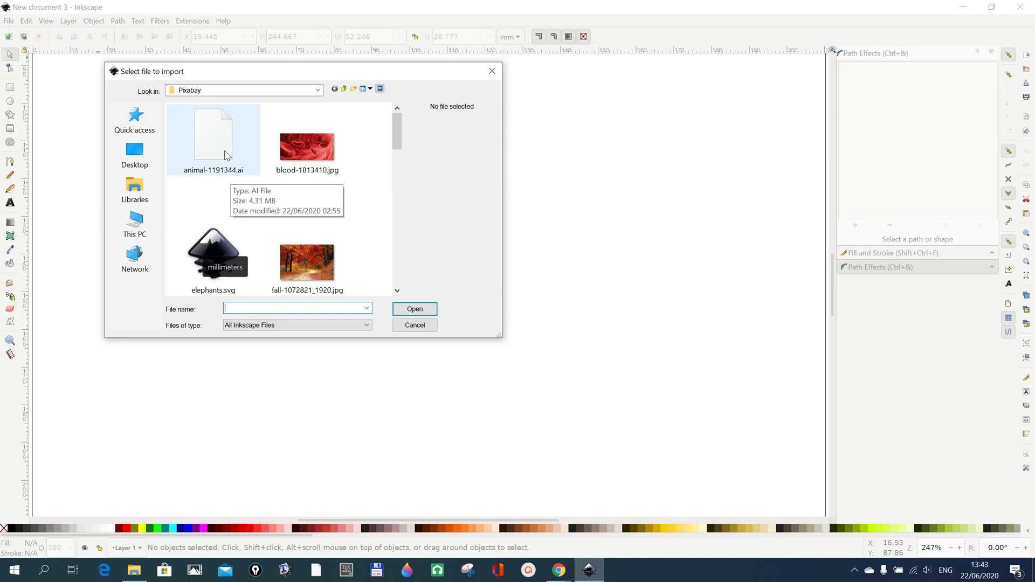
left_click(226, 155)
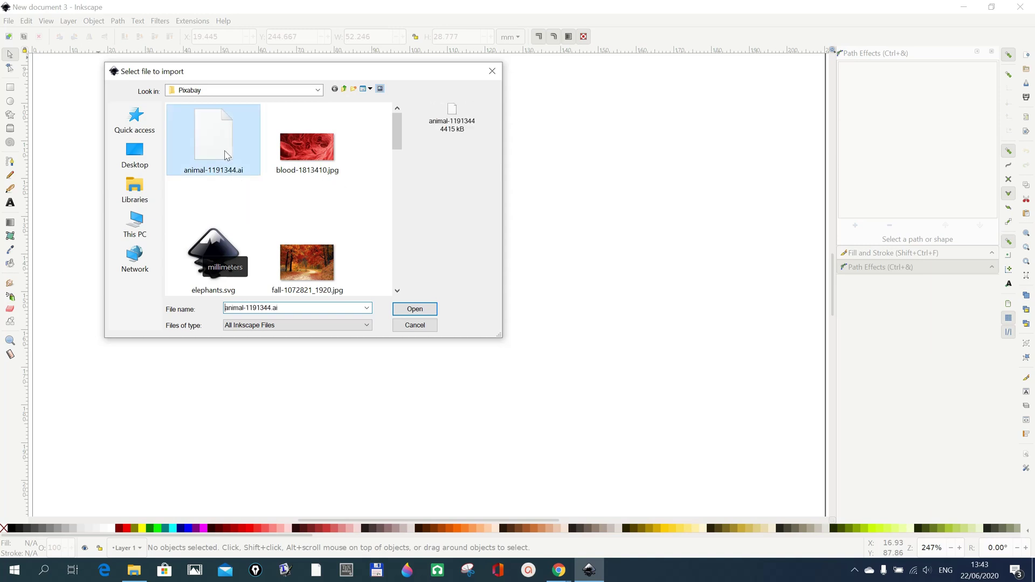
left_click(412, 312)
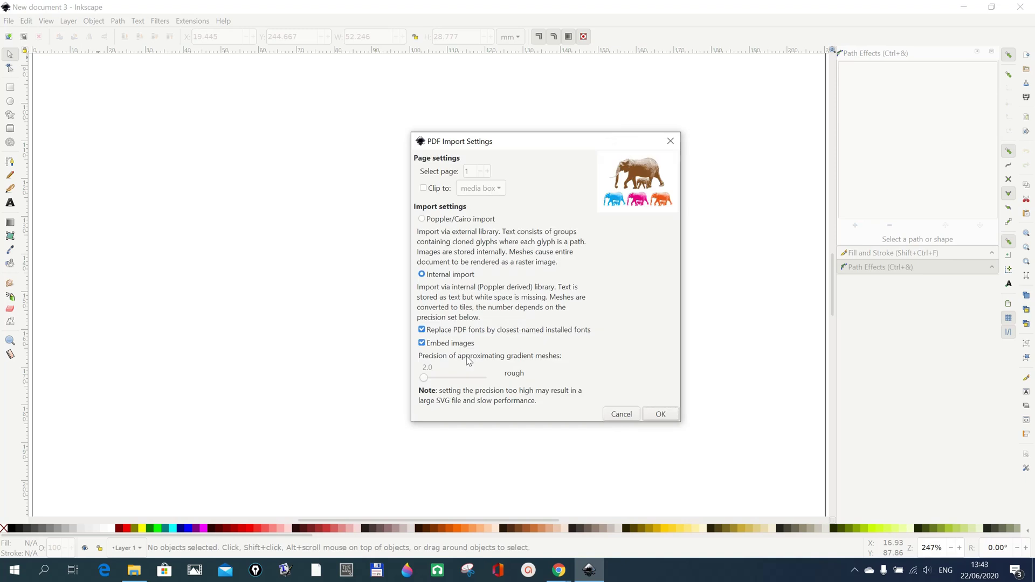
- Place the imported elephants, then move them slightly left and about 4.5 mm up to Y 110.127 mm
left_click(661, 415)
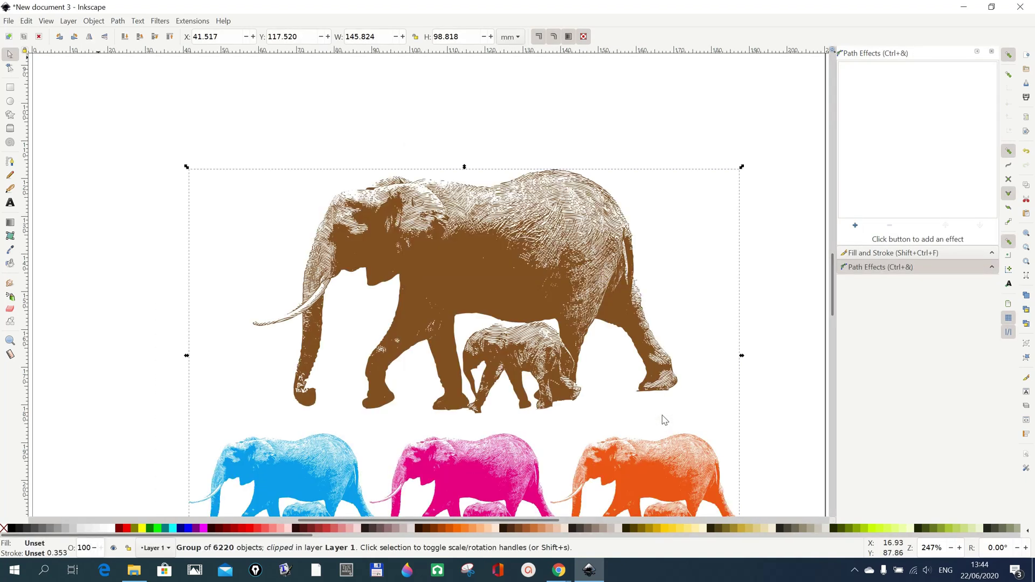
scroll(665, 410, "down", 2)
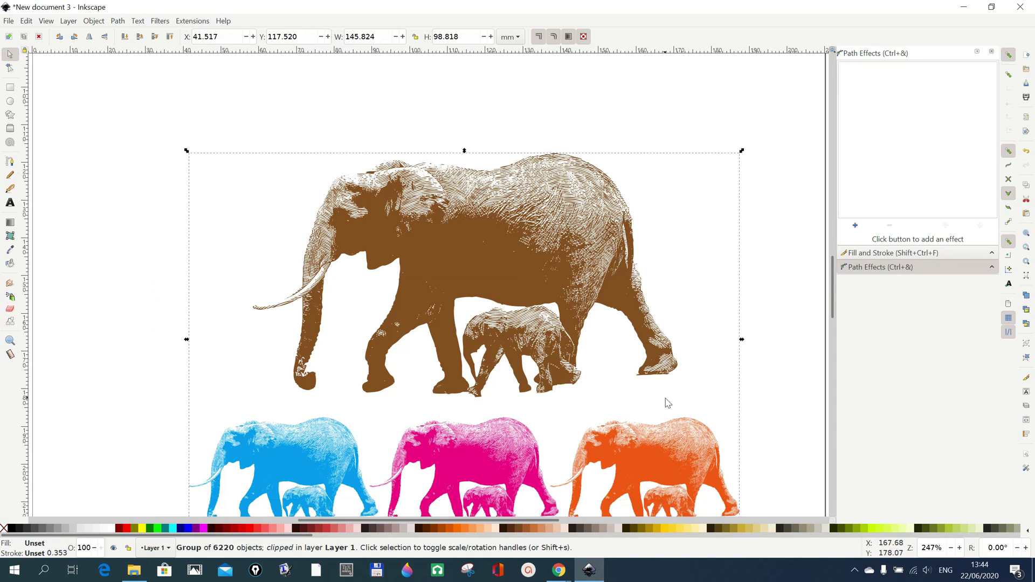
scroll(665, 401, "down", 1)
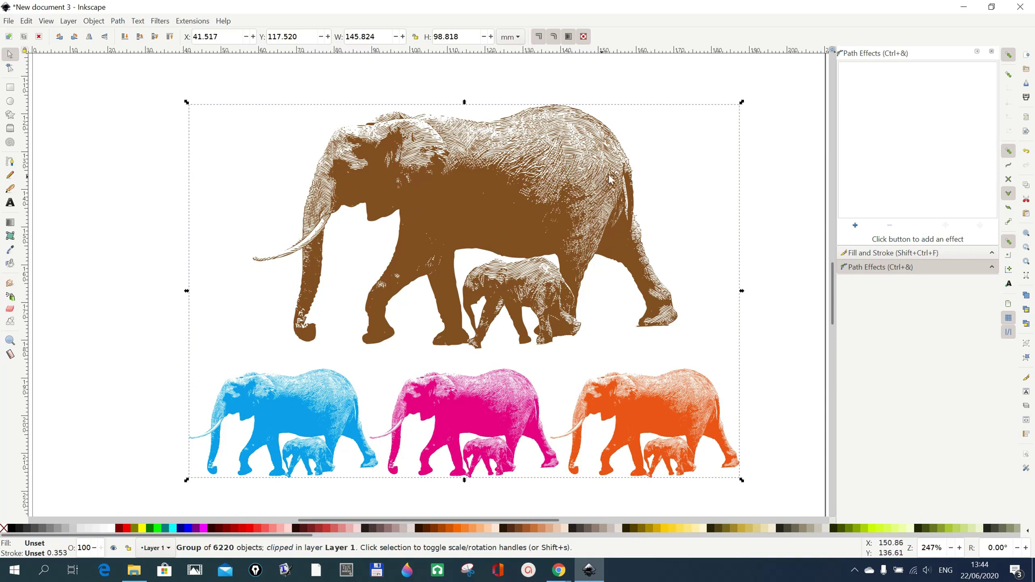
key("Left")
key("Left")
key("Left")
key("Left")
key("Left")
key("Left")
key("Left")
key("Down")
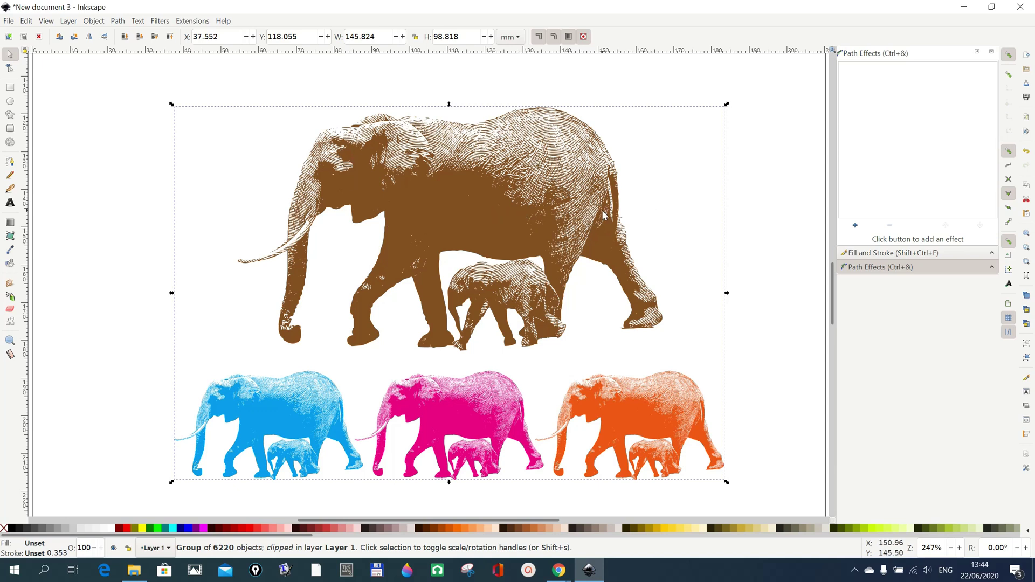
key("ctrl")
left_click_drag(532, 192, 537, 135)
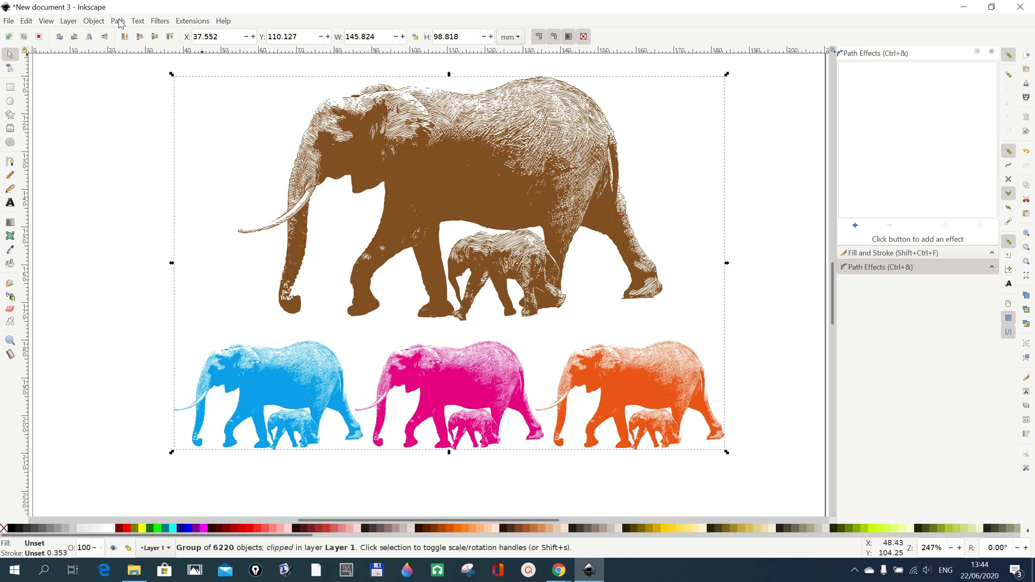
- Ungroup the elephant artwork and fill the pink elephant group with yellow
left_click(94, 21)
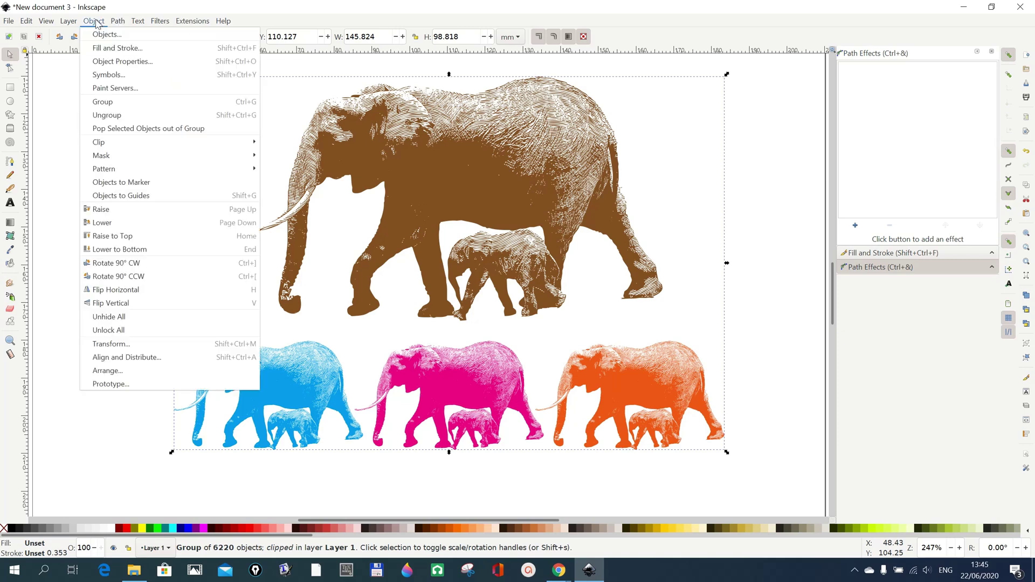
left_click(110, 116)
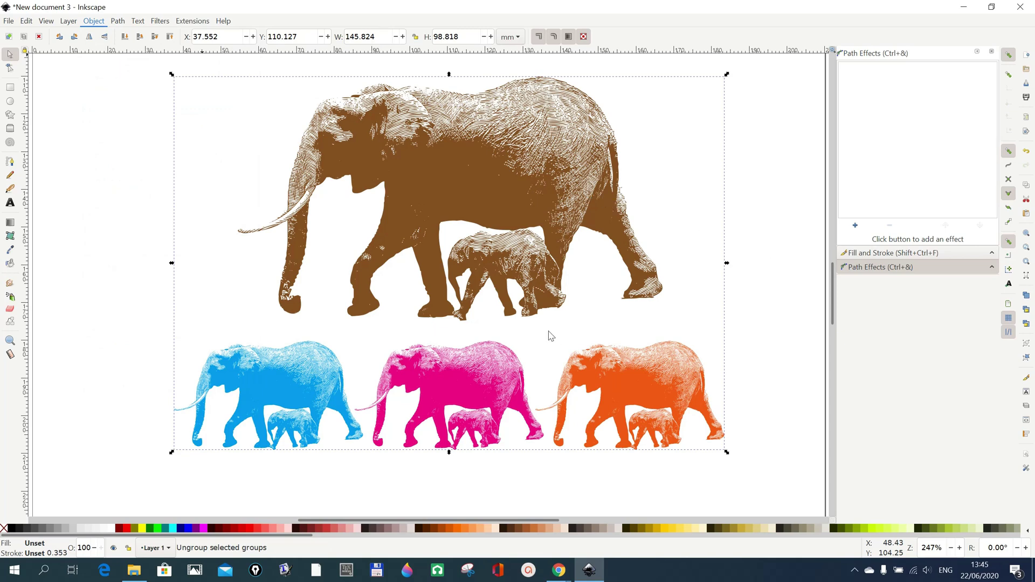
left_click(405, 439)
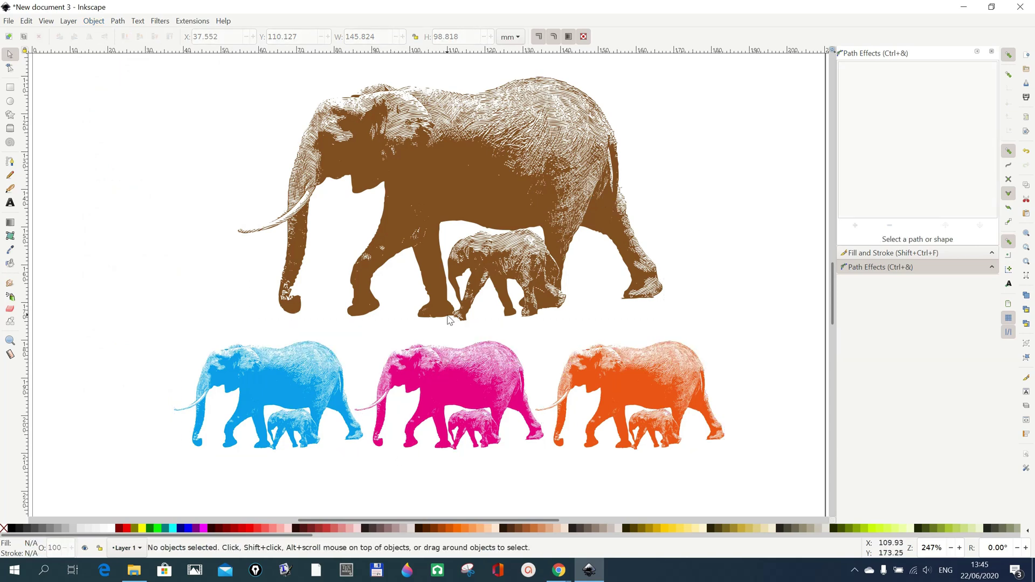
left_click(464, 179)
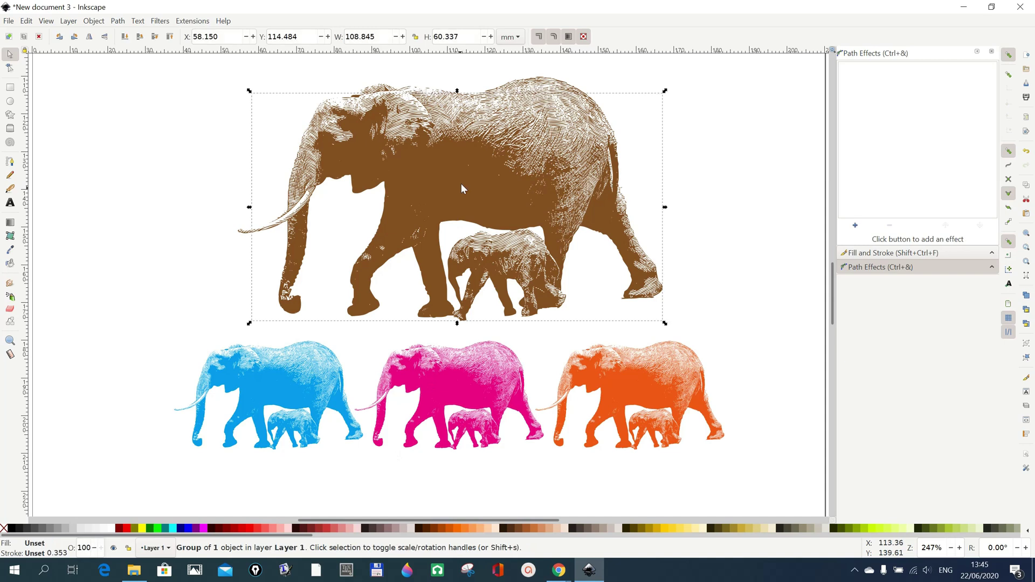
left_click(260, 380)
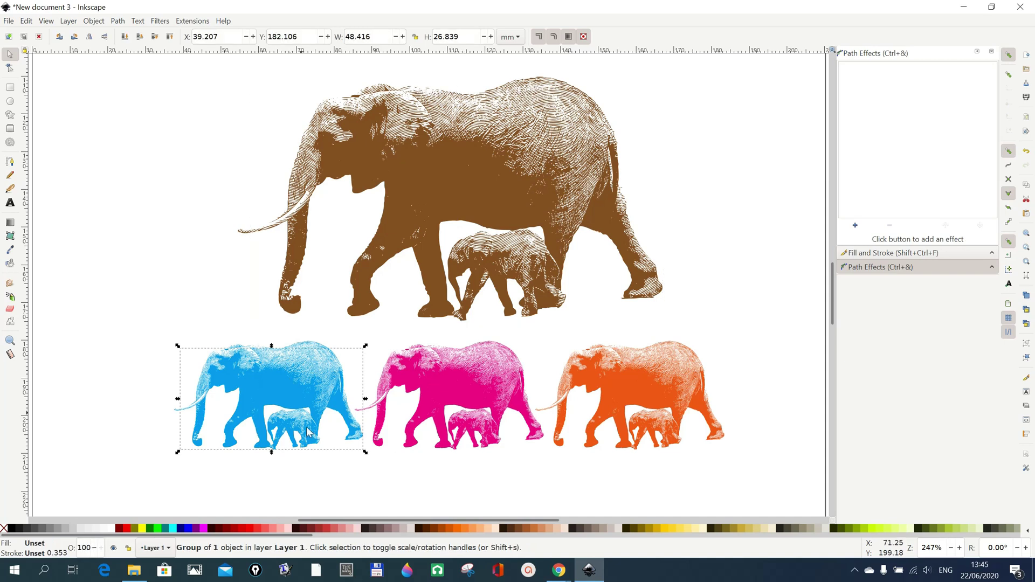
left_click(444, 386)
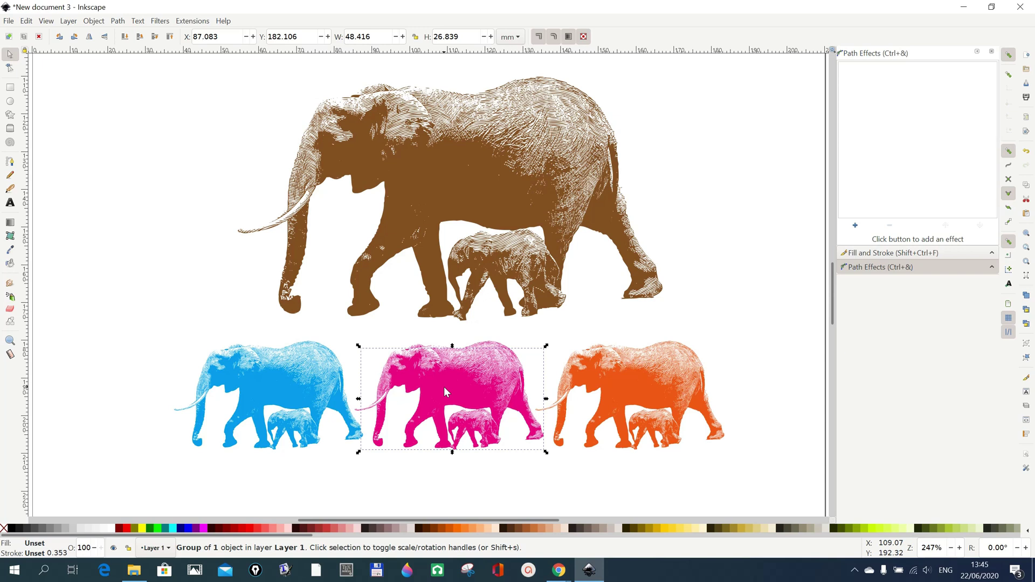
left_click(144, 529)
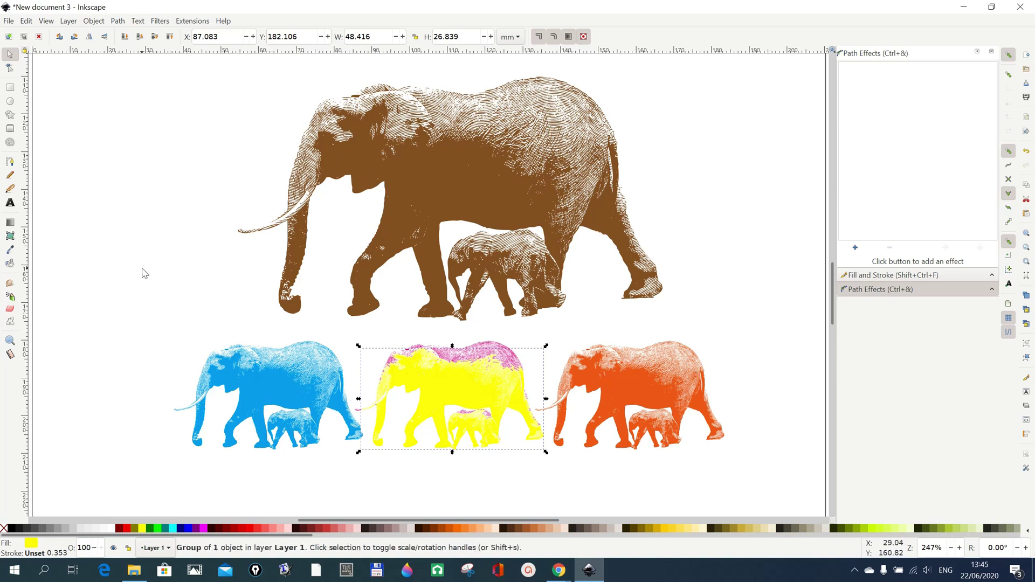
- Select all pieces of the blue elephants and fill them with fuchsia
left_click_drag(134, 295, 371, 481)
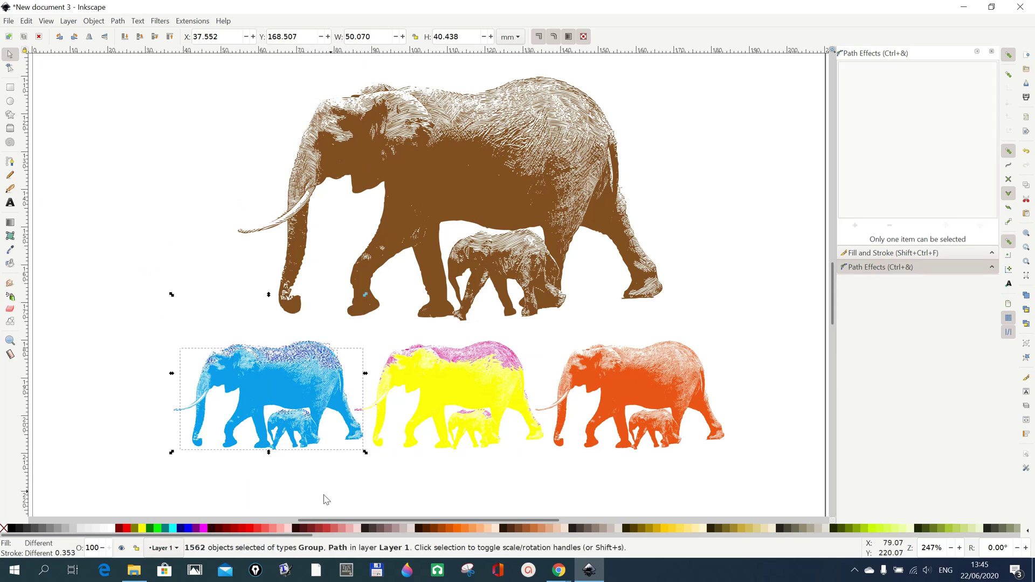
left_click(206, 529)
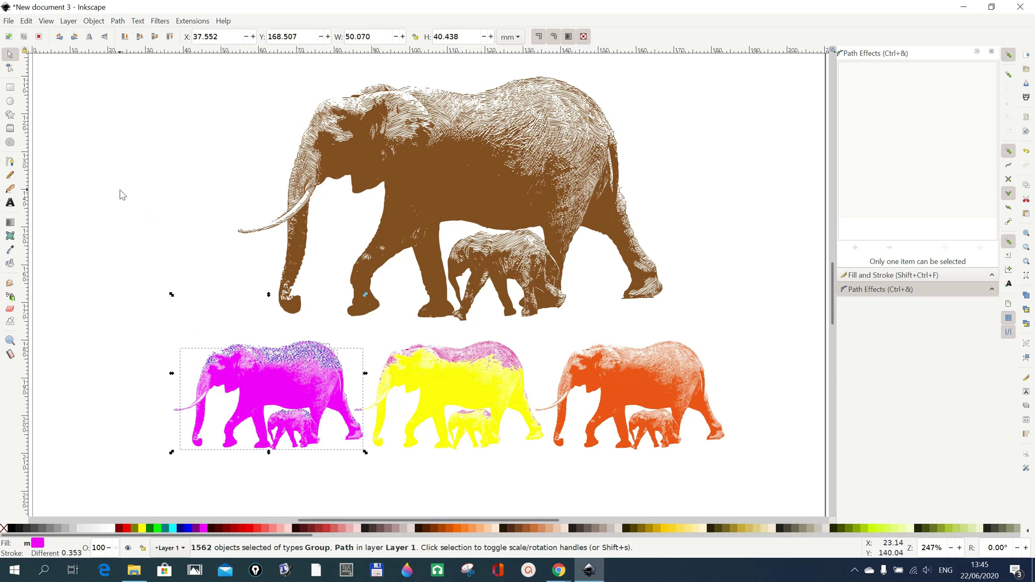
left_click(8, 21)
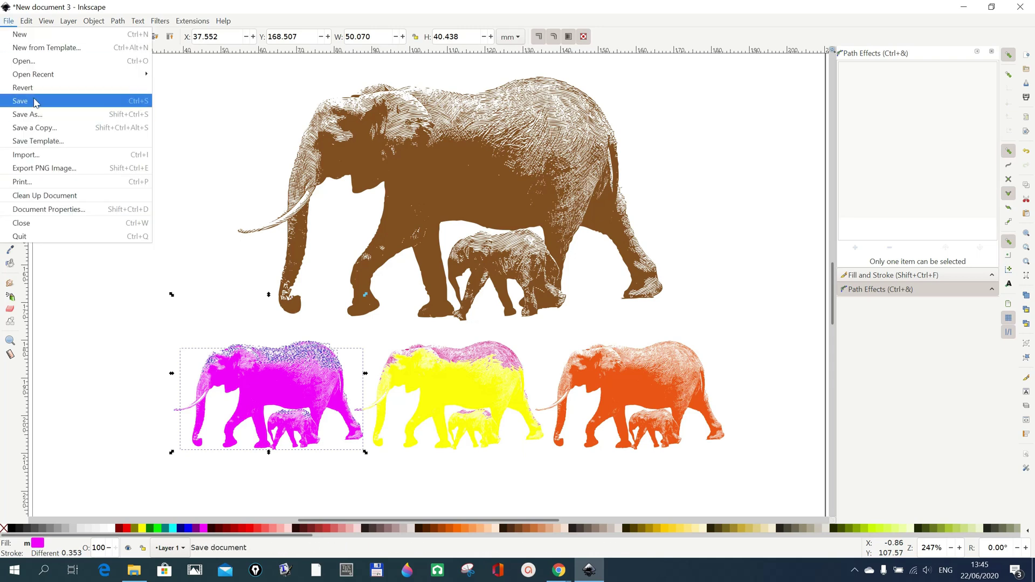
- Save the drawing as elephant.svg in the Pixabay folder and switch to that folder in File Explorer
left_click(38, 116)
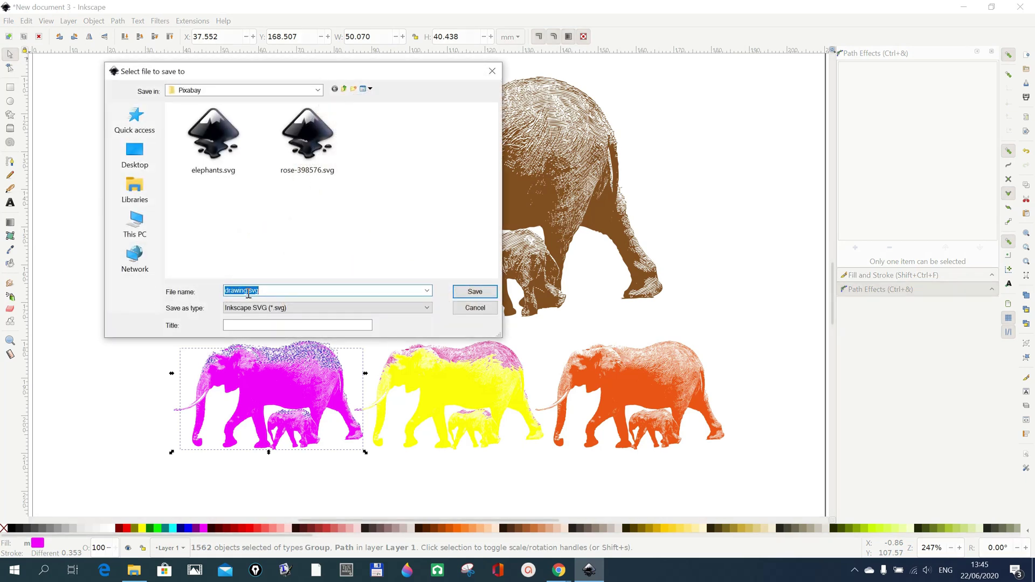
left_click(248, 294)
key("BackSpace")
key("BackSpace")
key("BackSpace")
key("BackSpace")
key("BackSpace")
key("BackSpace")
key("BackSpace")
type("elephant")
left_click(475, 294)
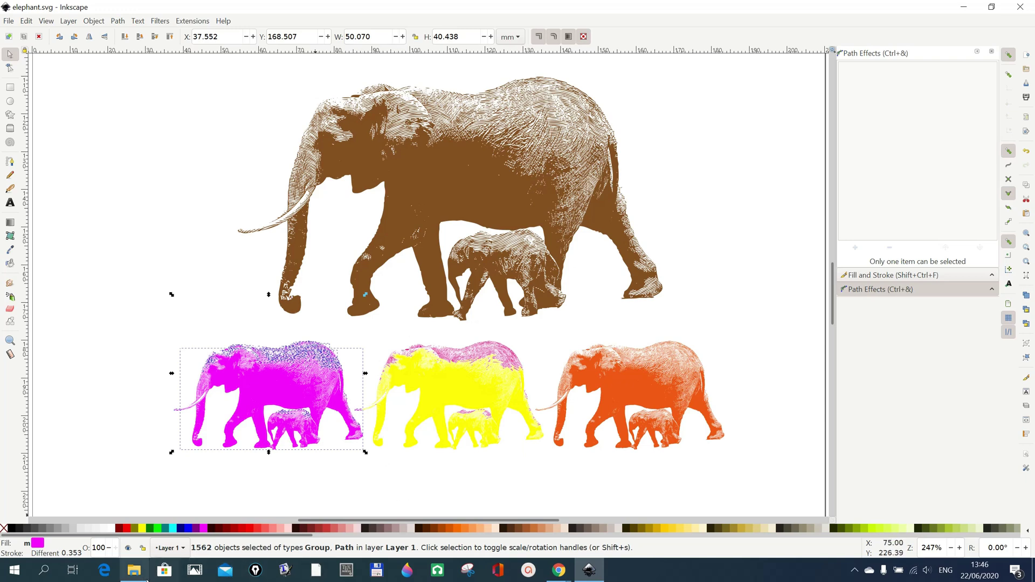
left_click(134, 570)
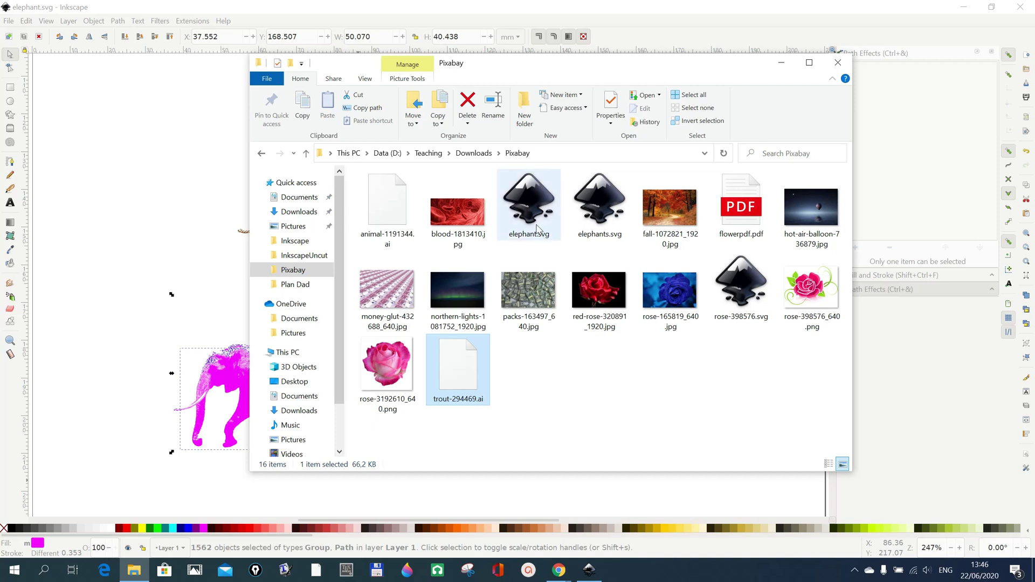
- Rename elephant.svg to elephant.ai, confirming the file extension change warning
left_click(537, 229)
right_click(537, 228)
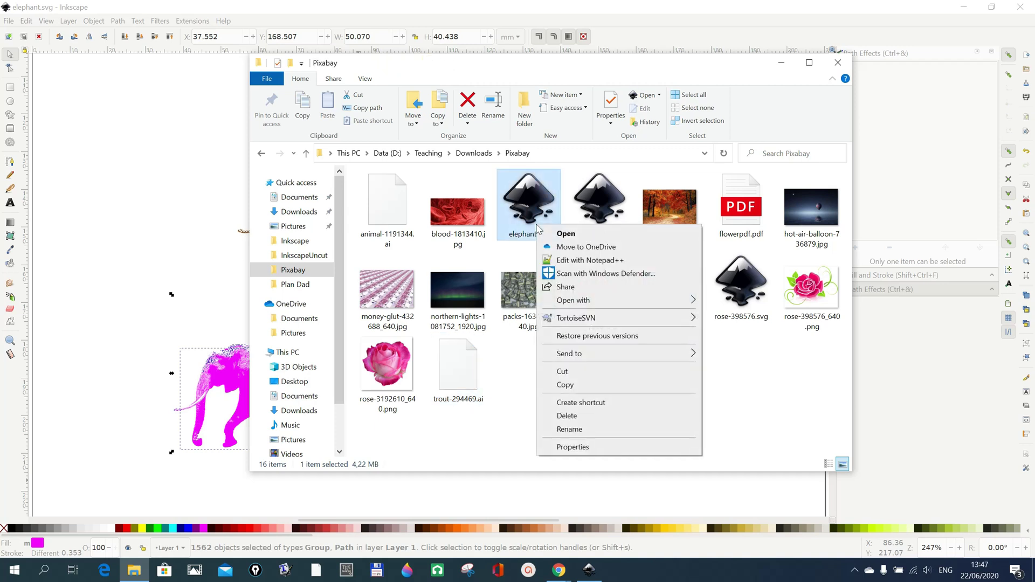
left_click(590, 435)
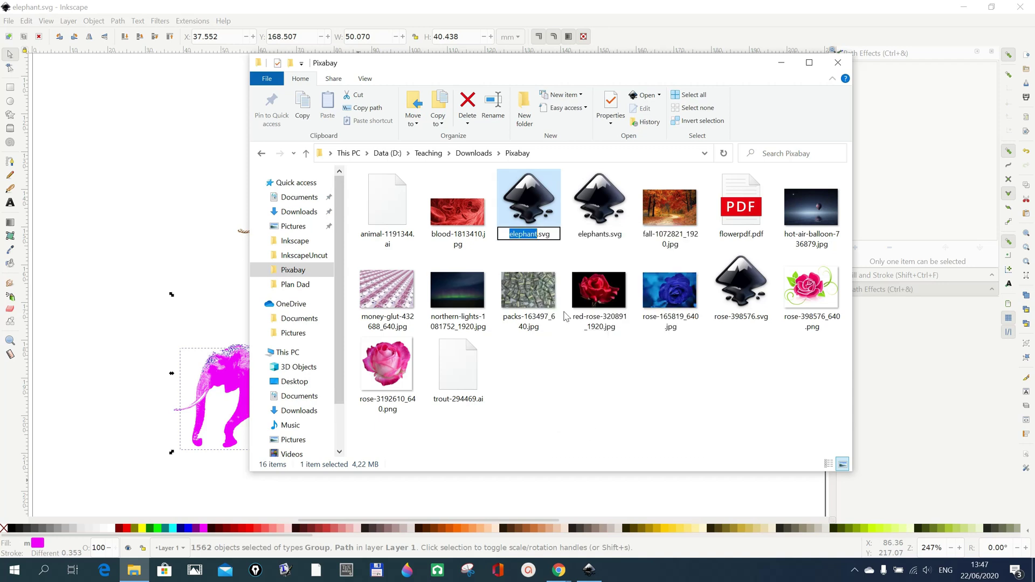
left_click(552, 235)
key("BackSpace")
key("BackSpace")
key("BackSpace")
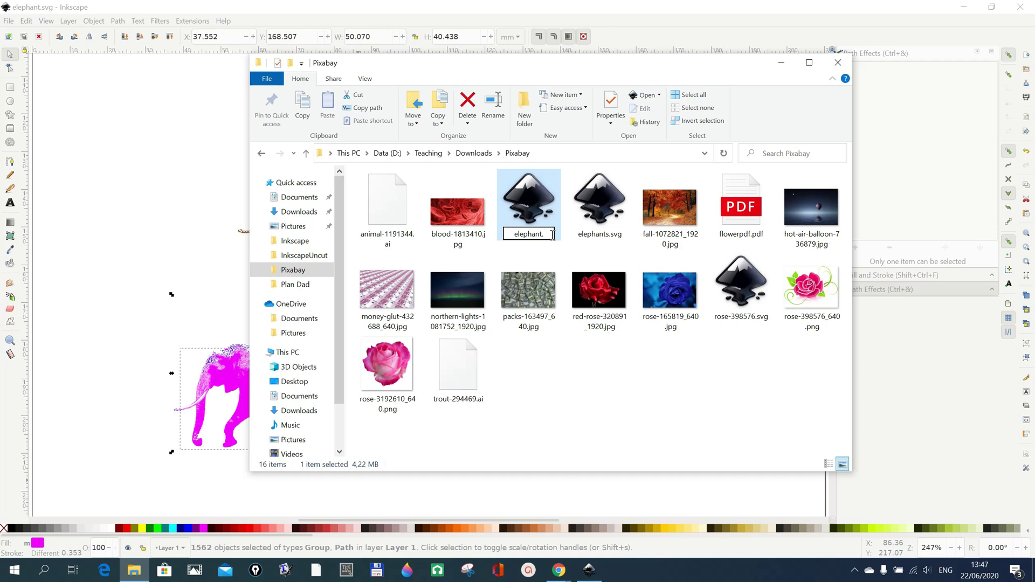
type("ai")
key("Return")
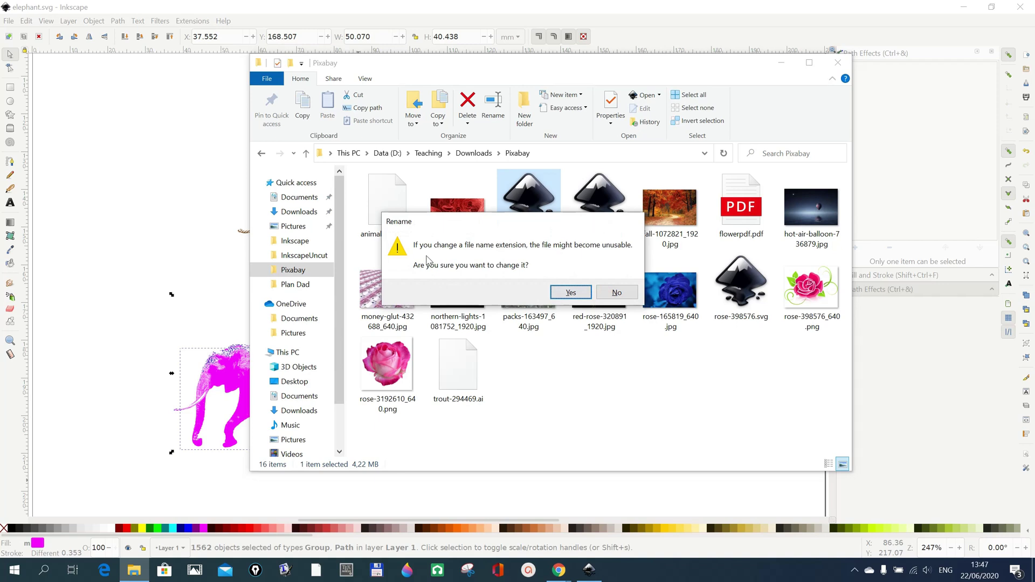
left_click(570, 293)
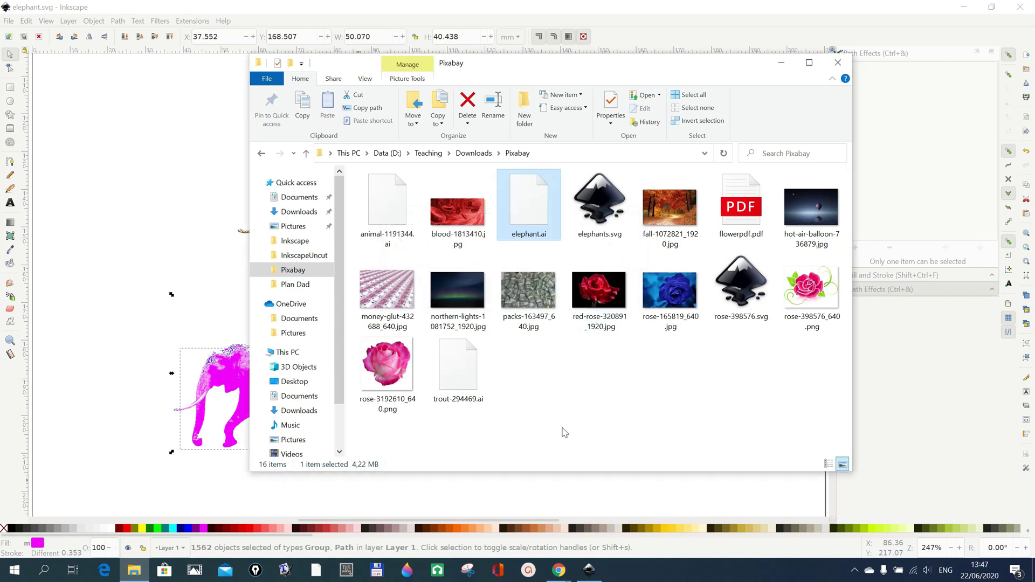